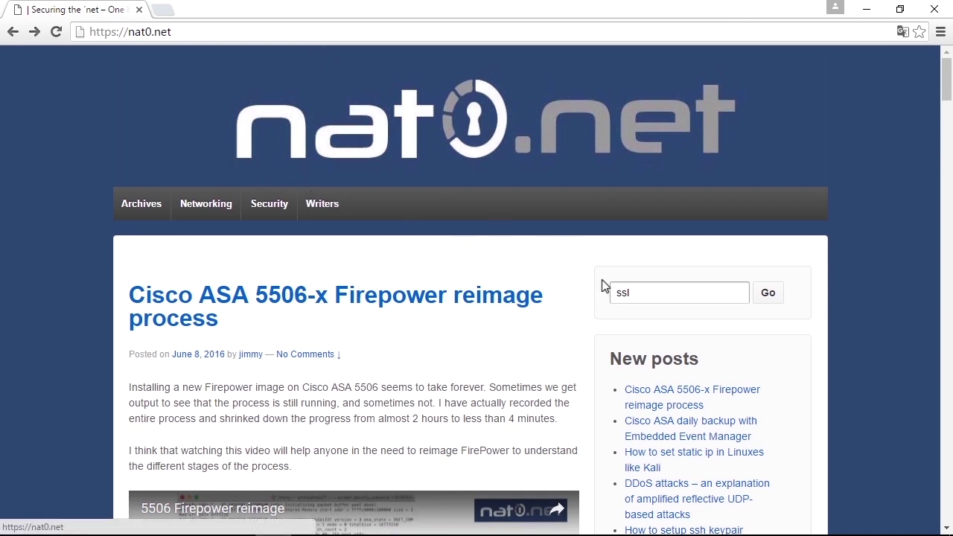
Search nat0.net for 'ssl' and open the 'How to create SSL CSR and install Certificate on Cisco ASA' article
left_click(768, 295)
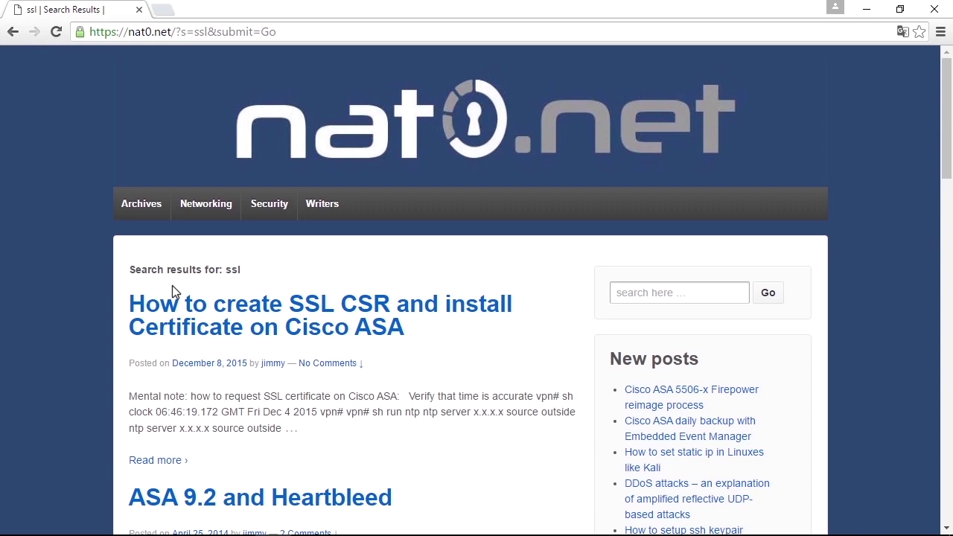
left_click(191, 316)
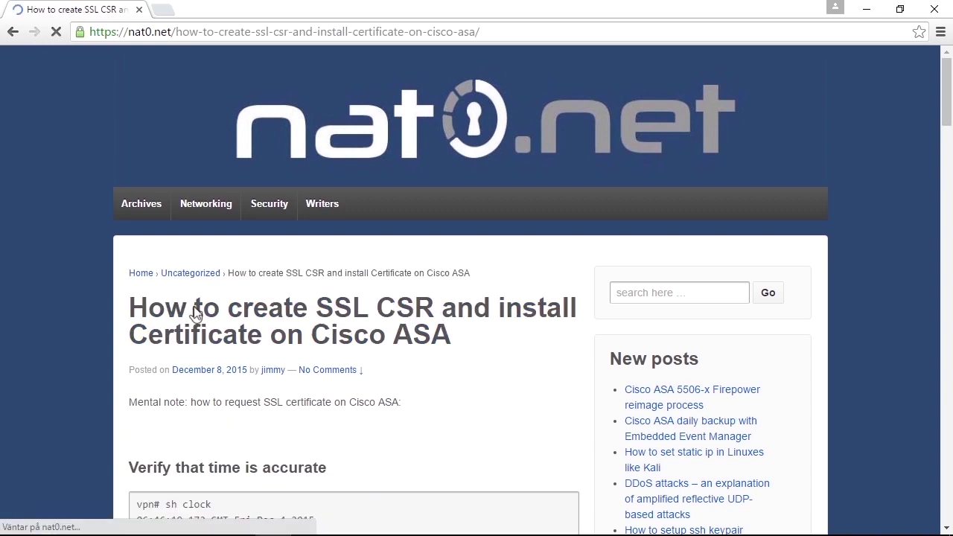
Scroll the article past 'Verify that time is accurate' to the Create key-pair and trustpoint sections
scroll(64, 349, "down", 5)
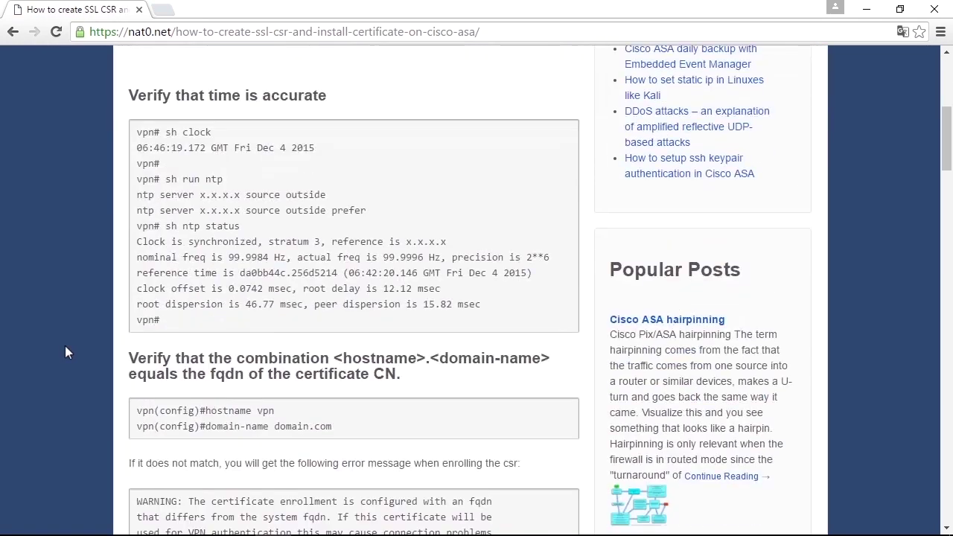
scroll(108, 237, "up", 1)
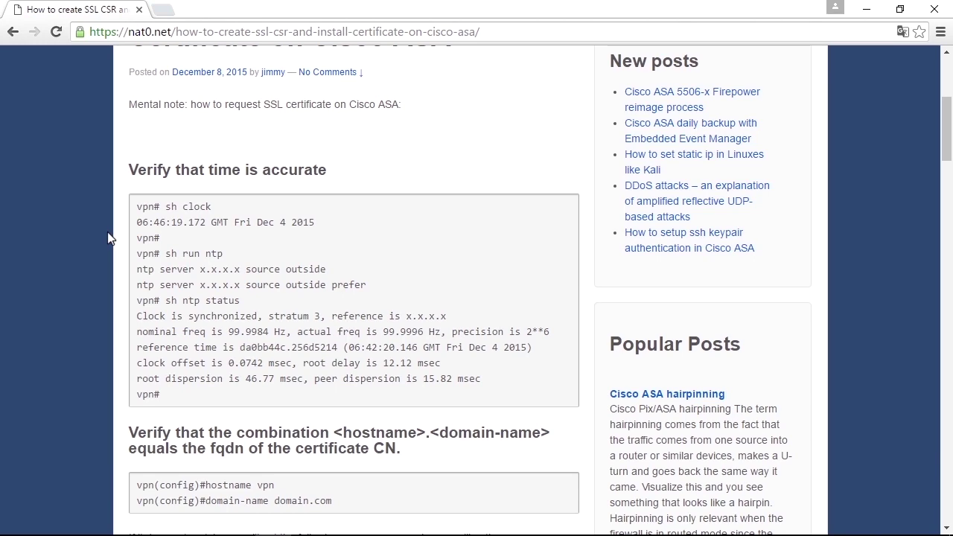
scroll(108, 239, "down", 5)
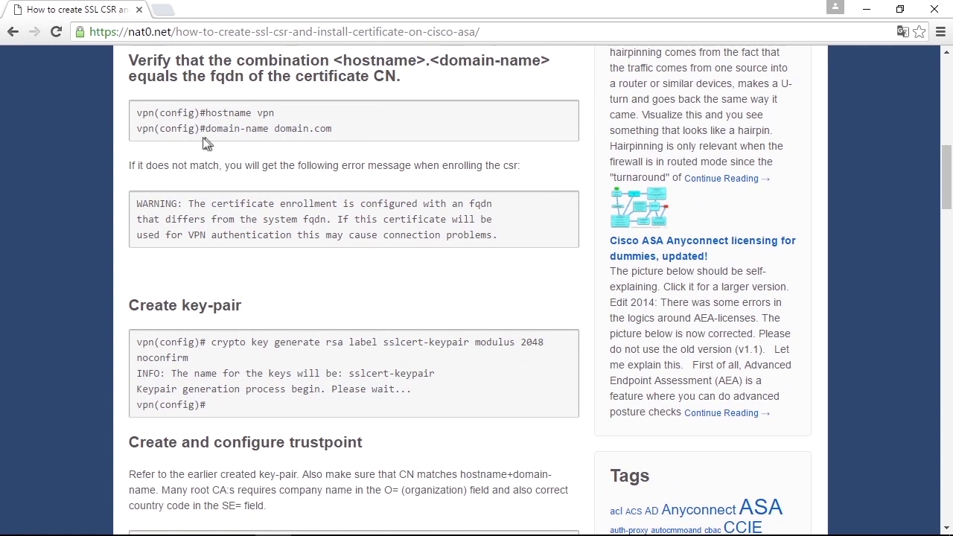
scroll(199, 257, "down", 2)
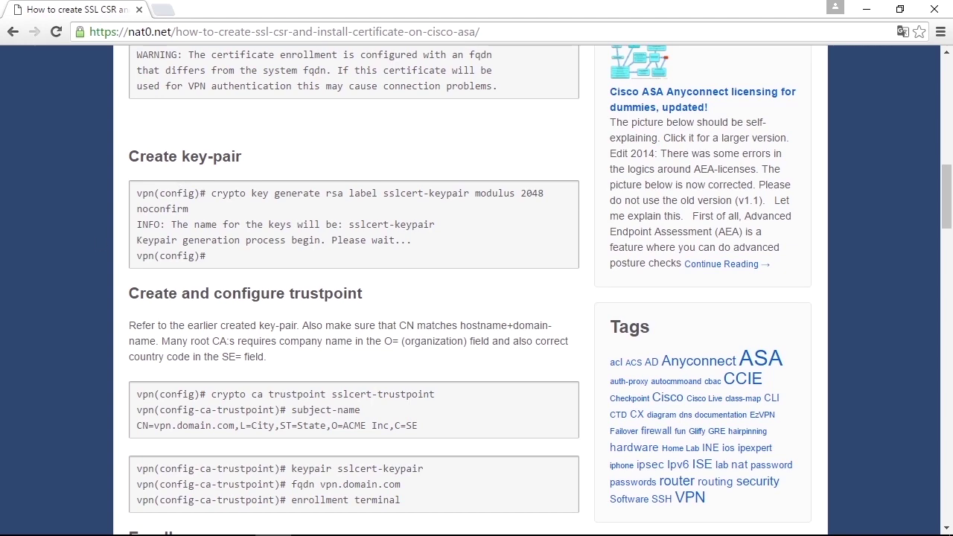
scroll(97, 238, "down", 1)
Scroll down to the Enroll section's full BEGIN CERTIFICATE REQUEST output
scroll(96, 239, "down", 3)
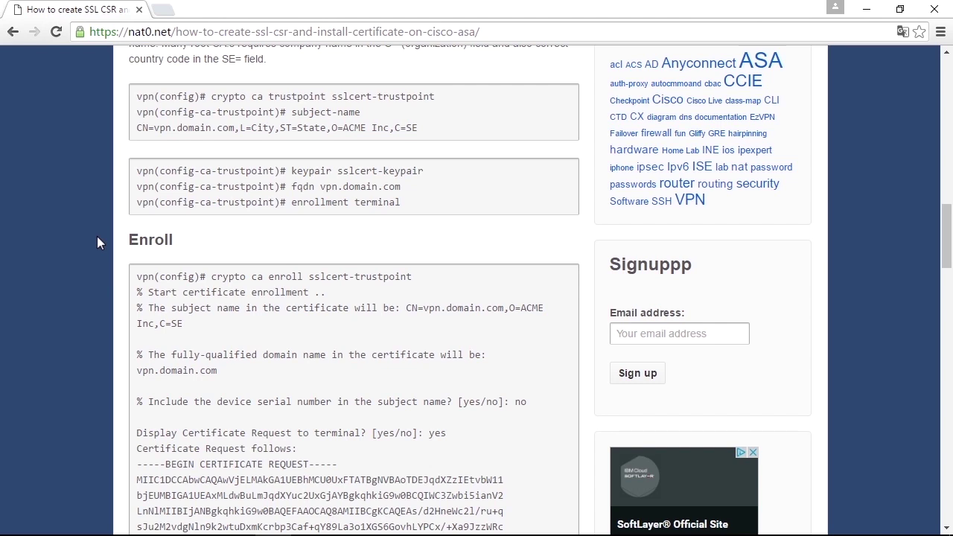
scroll(97, 242, "down", 2)
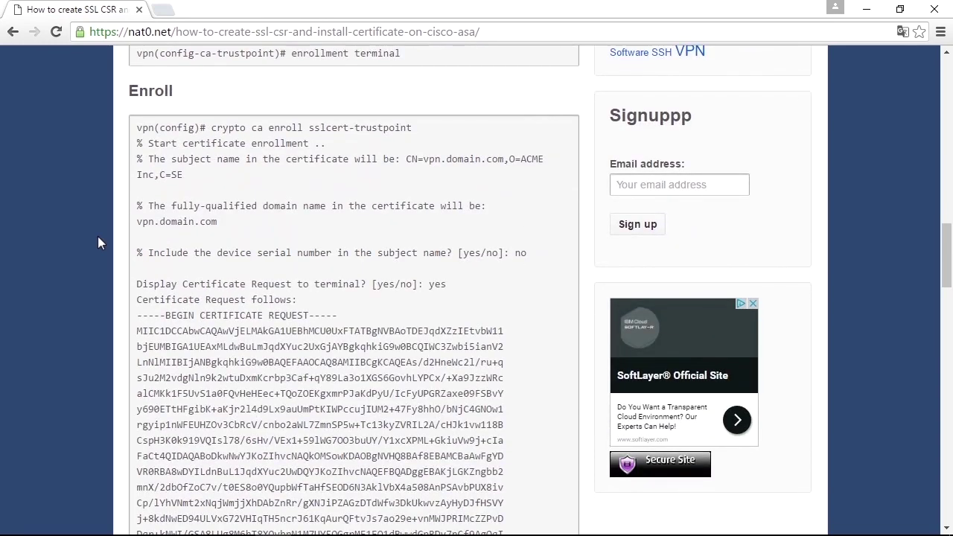
scroll(98, 236, "down", 2)
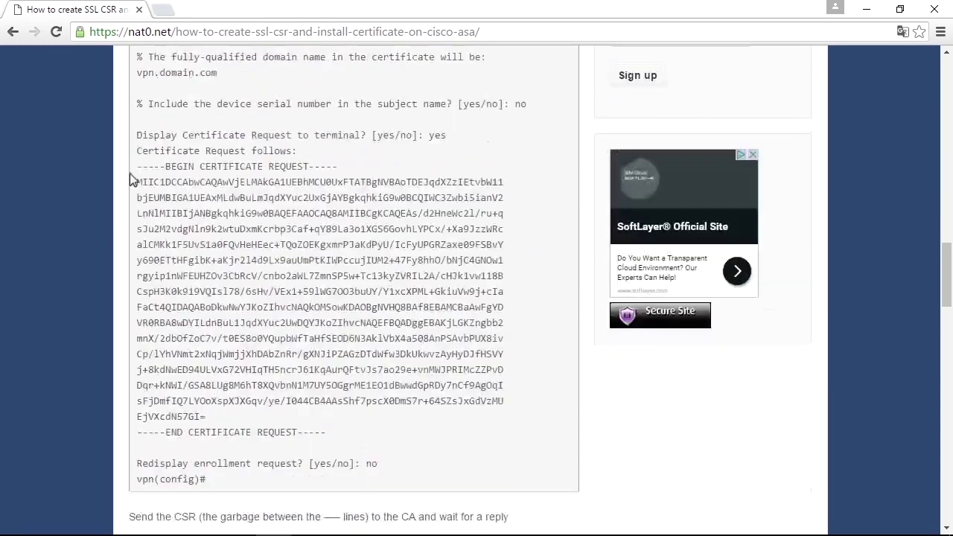
Highlight the certificate request block from BEGIN to END CERTIFICATE REQUEST, then scroll further down
left_click_drag(138, 168, 342, 433)
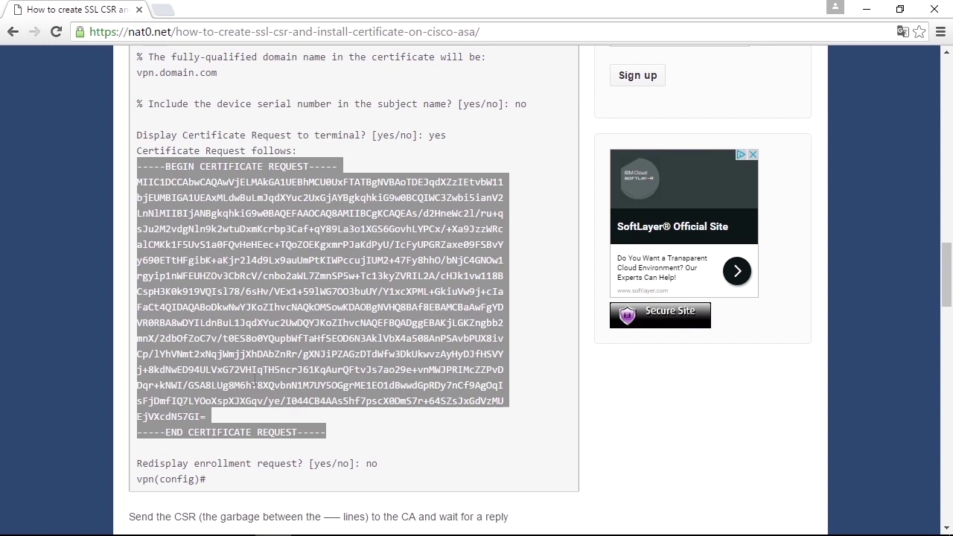
scroll(145, 259, "down", 3)
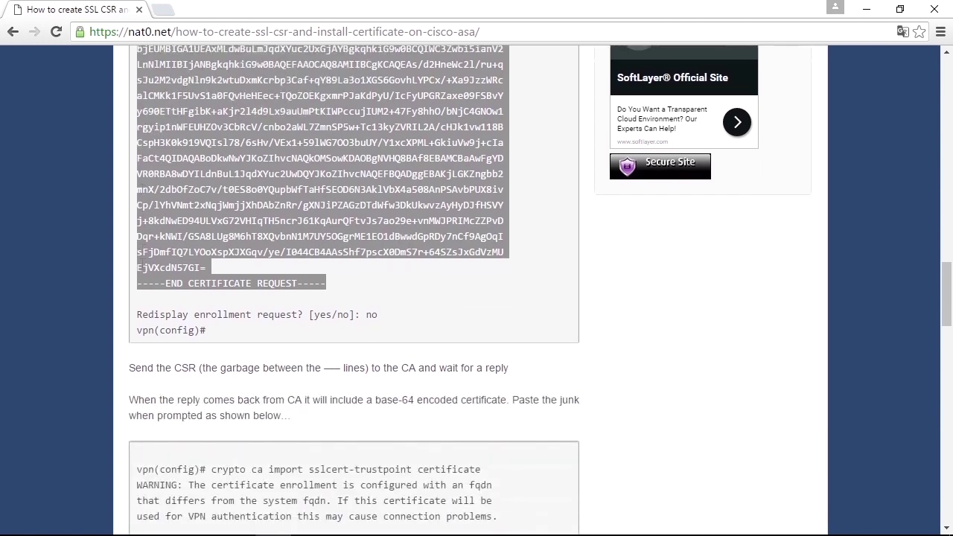
scroll(143, 267, "down", 1)
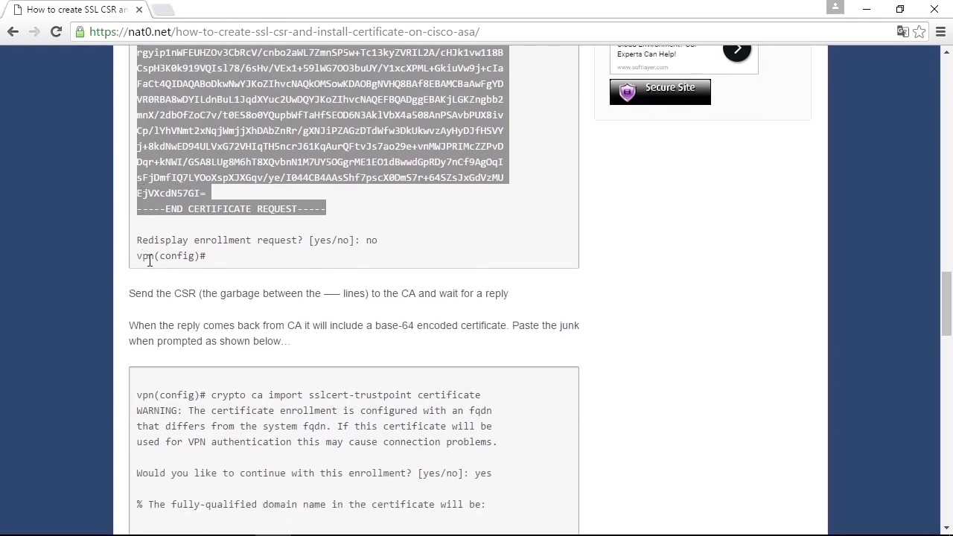
scroll(149, 260, "down", 2)
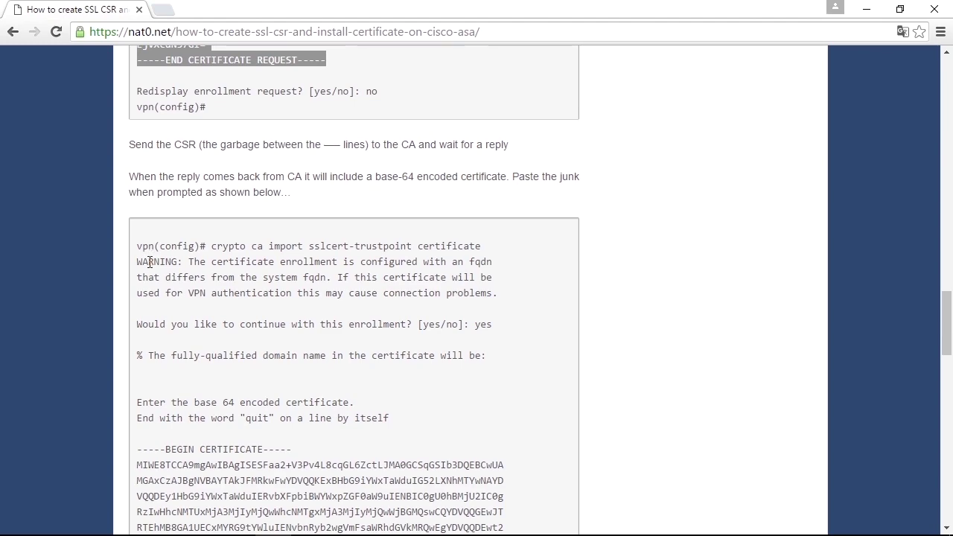
scroll(146, 250, "down", 3)
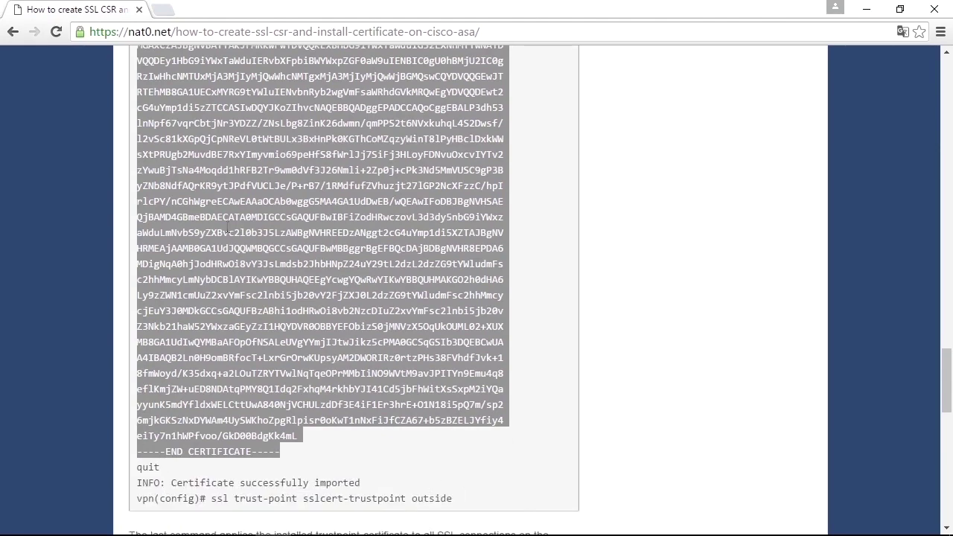
Scroll back up and highlight the pasted base-64 BEGIN CERTIFICATE text at the import prompt
scroll(195, 187, "up", 3)
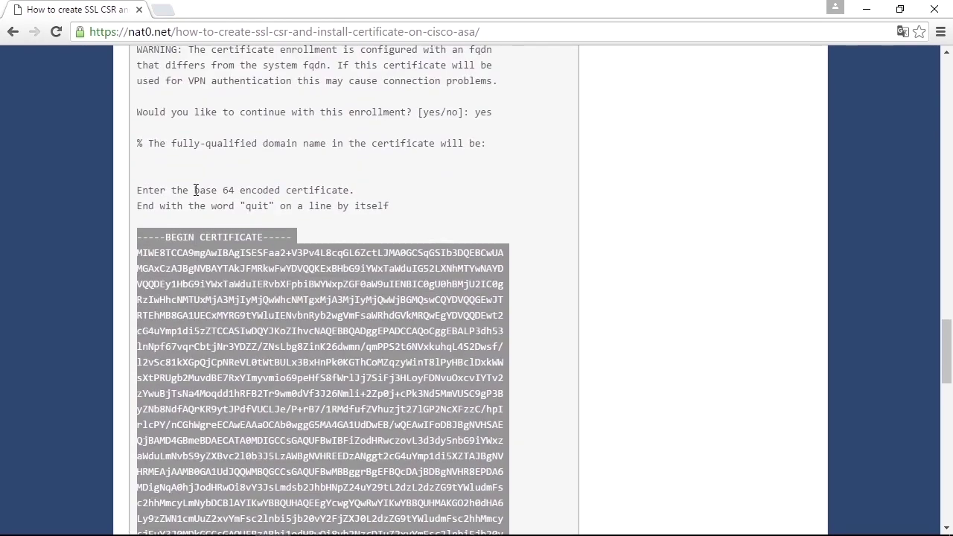
scroll(195, 189, "up", 3)
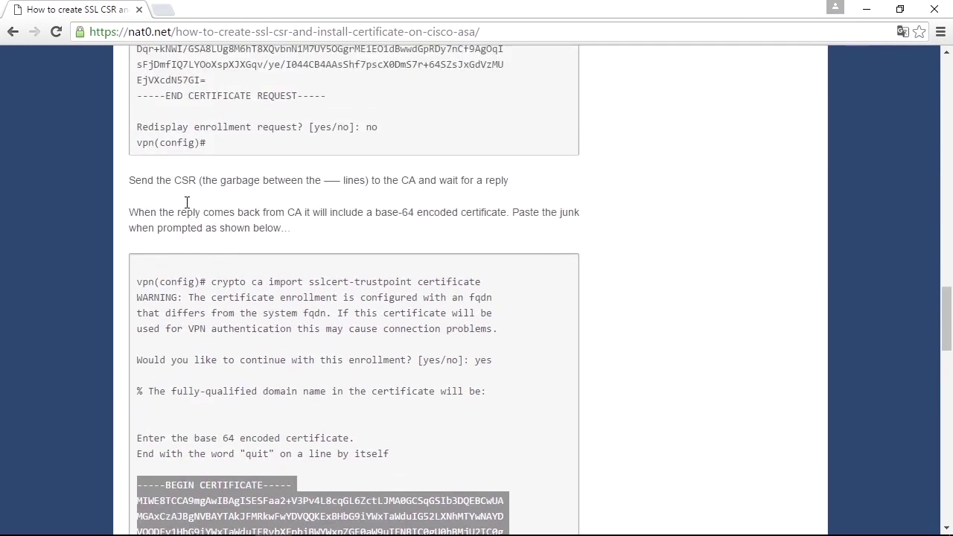
scroll(186, 202, "up", 1)
left_click_drag(137, 332, 512, 336)
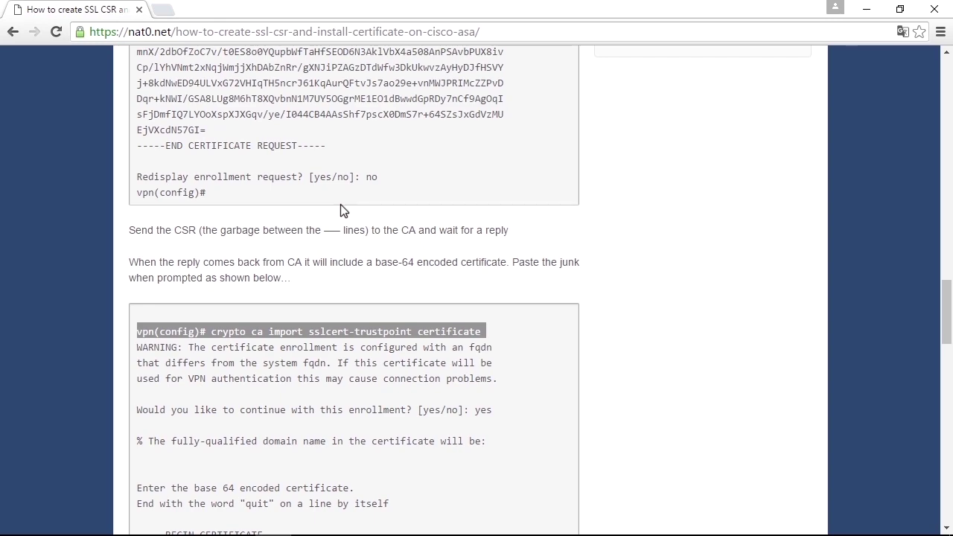
Scroll to the import success output and highlight the ssl trust-point command line
scroll(343, 211, "down", 4)
scroll(342, 204, "down", 1)
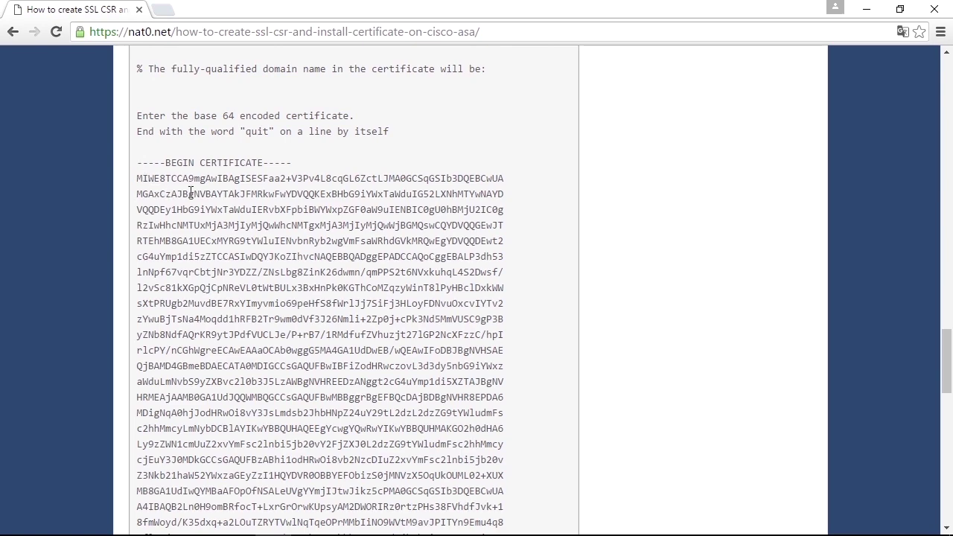
scroll(189, 192, "down", 4)
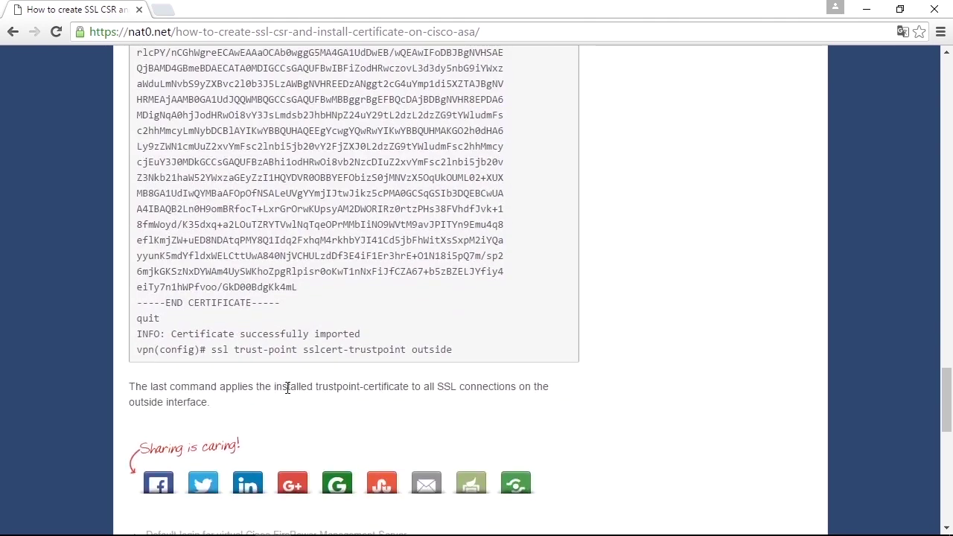
left_click_drag(212, 350, 453, 347)
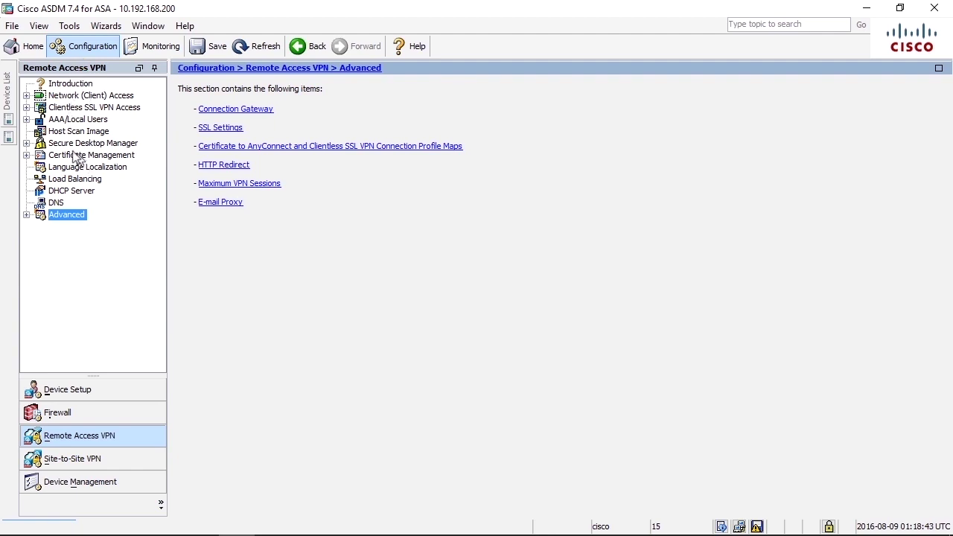
Switch from the article to ASDM's Device Management settings
left_click(77, 483)
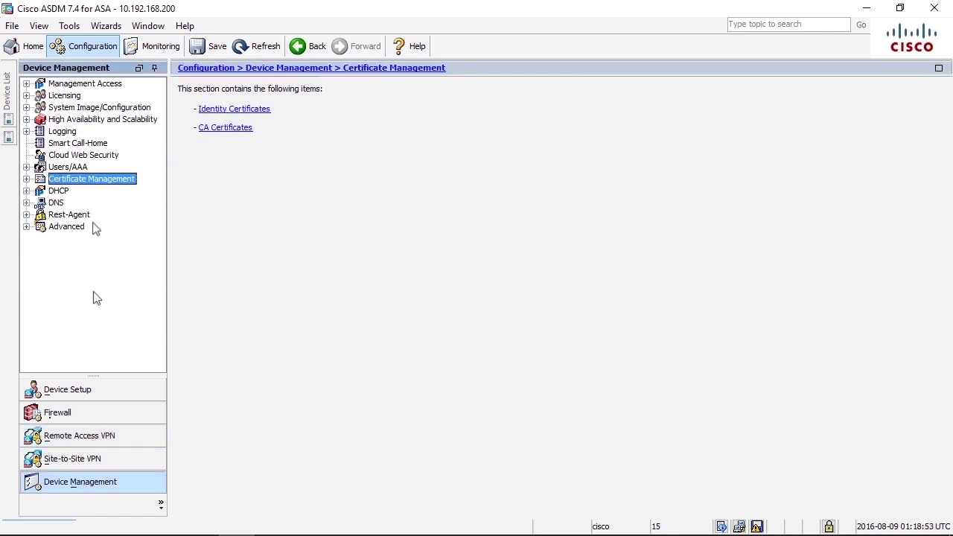
Expand Certificate Management, show Identity Certificates, and start adding a new identity certificate
left_click(26, 179)
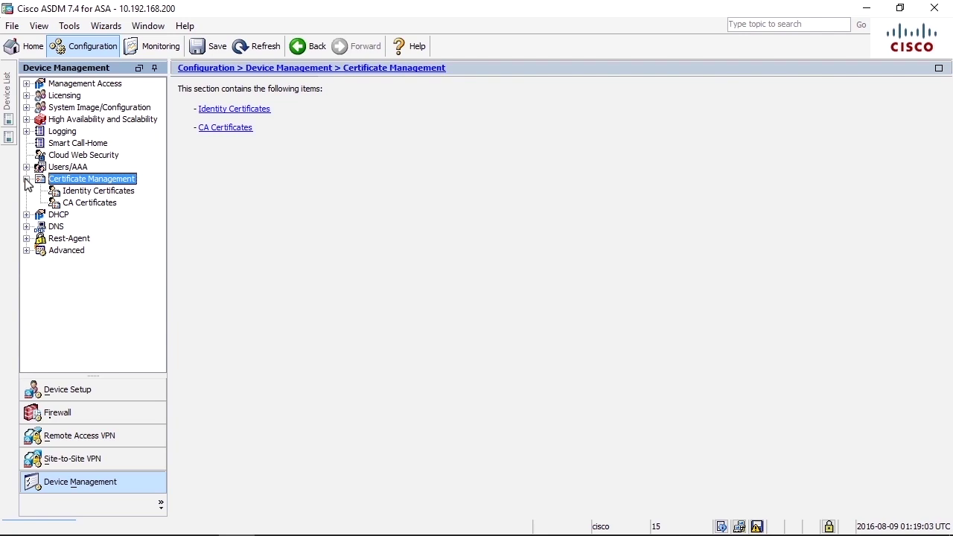
left_click(93, 192)
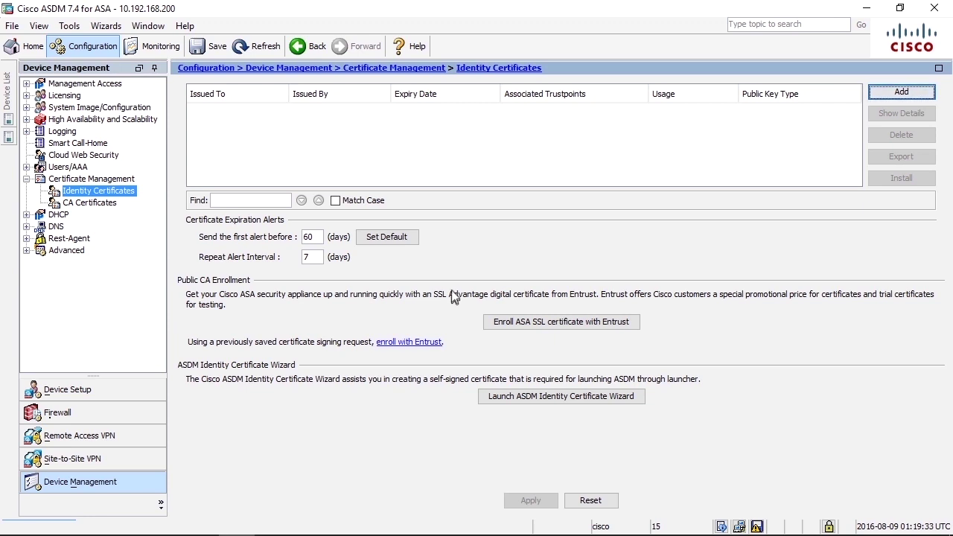
left_click(901, 92)
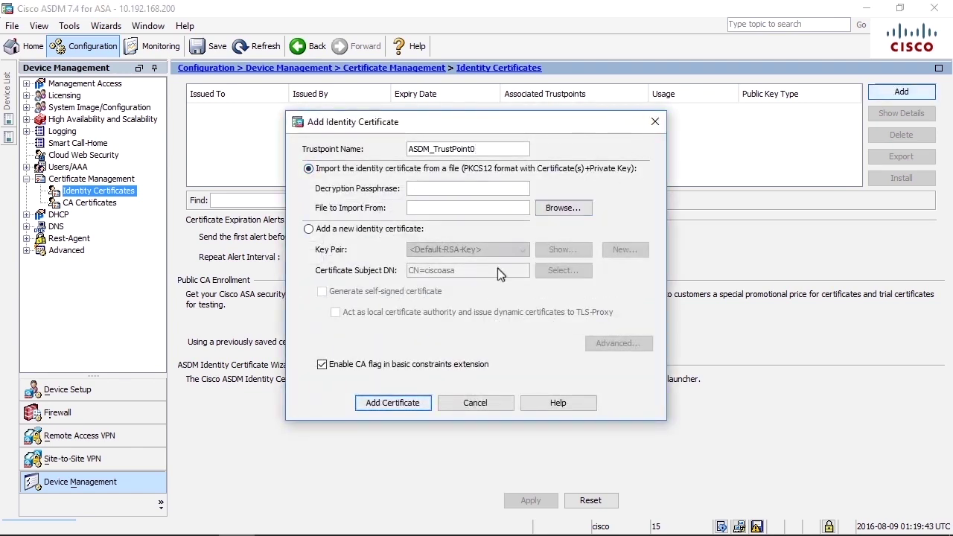
Cancel the Add Identity Certificate dialog unsaved and view the empty CA Certificates list
left_click(477, 404)
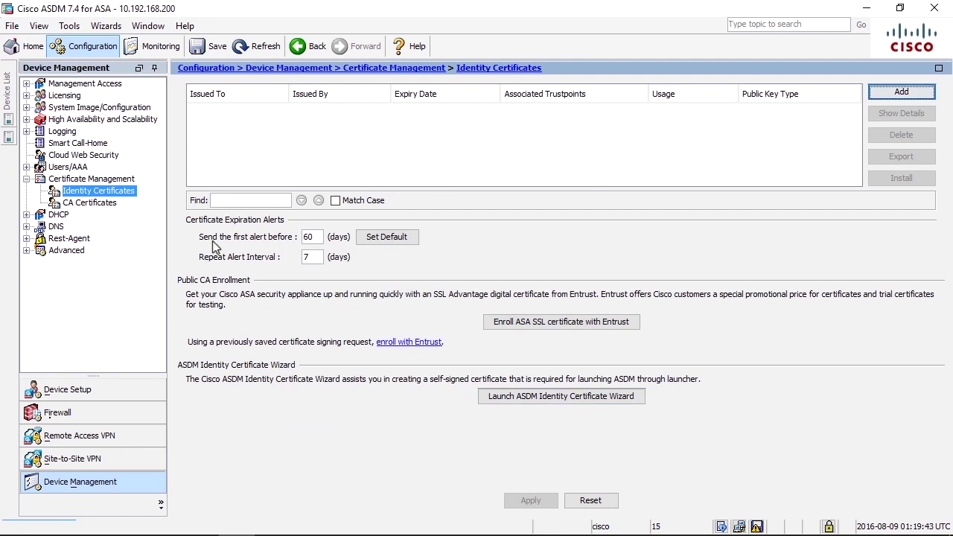
left_click(77, 206)
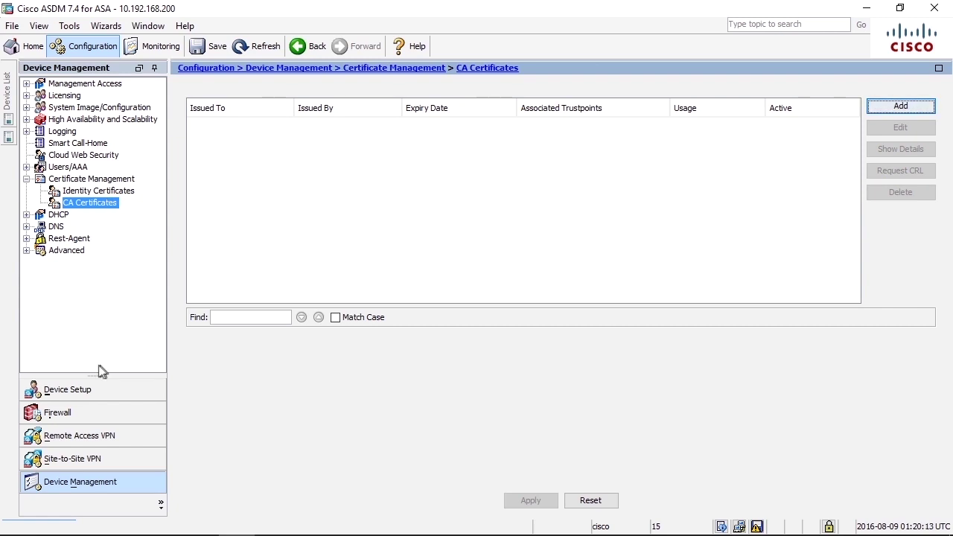
Under Remote Access VPN Certificate Management, browse CA Certificates, Identity Certificates, then Local Certificate Authority
left_click(64, 436)
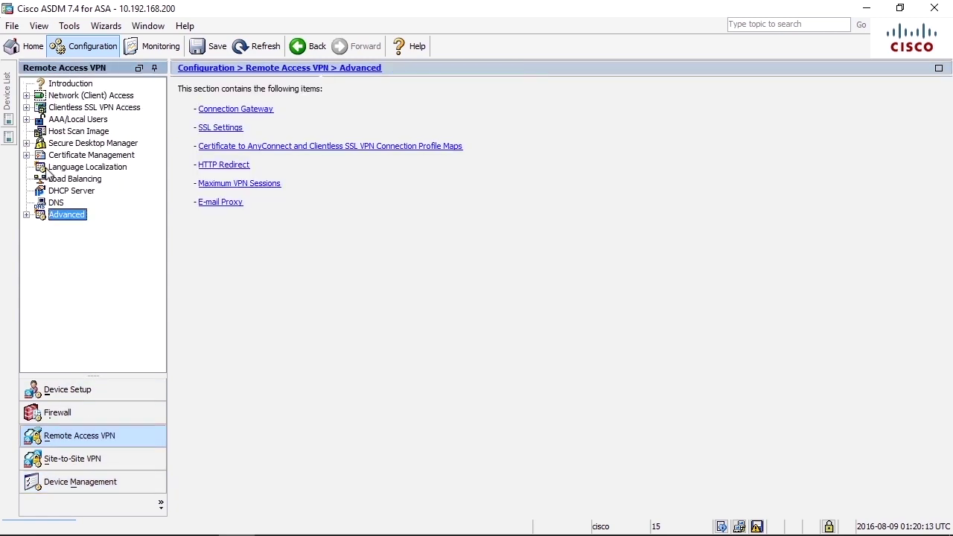
left_click(27, 154)
left_click(56, 156)
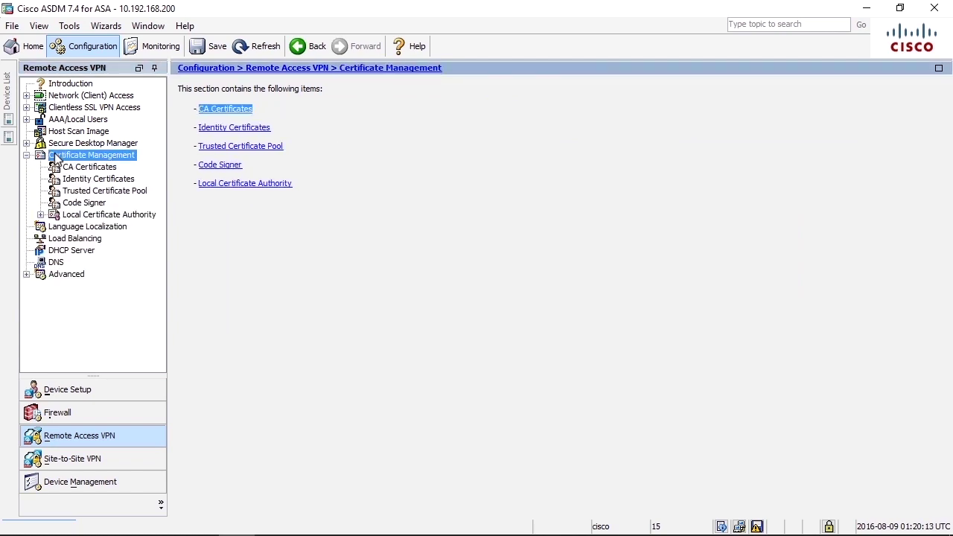
left_click(67, 168)
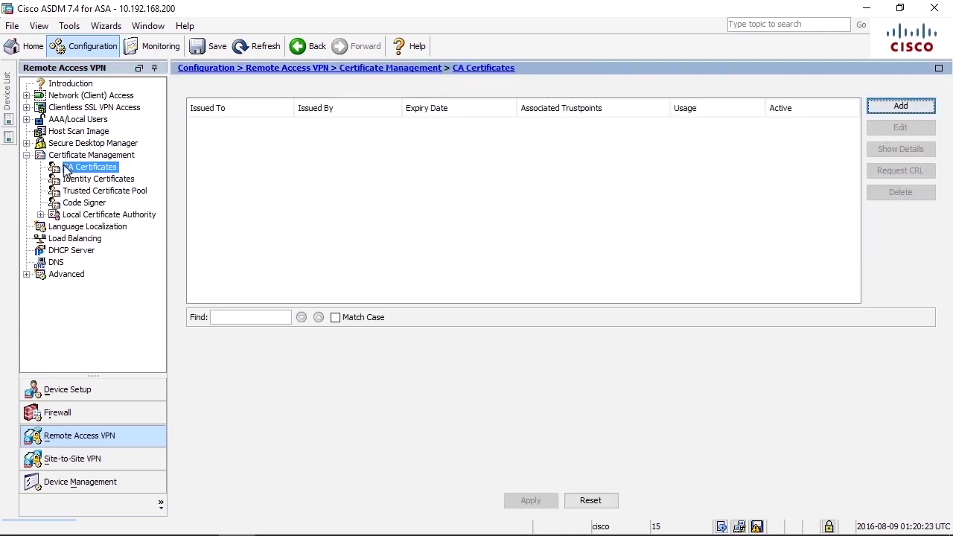
left_click(72, 180)
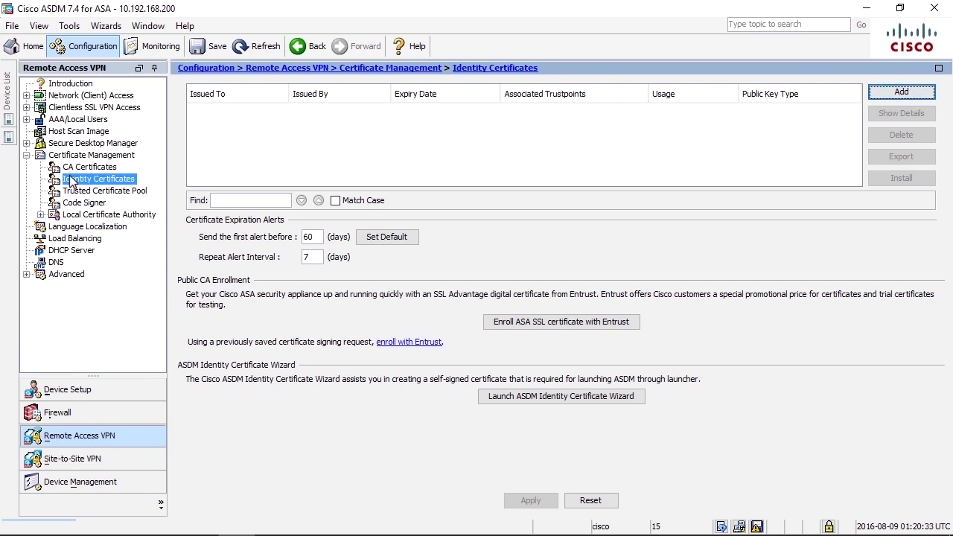
left_click(73, 216)
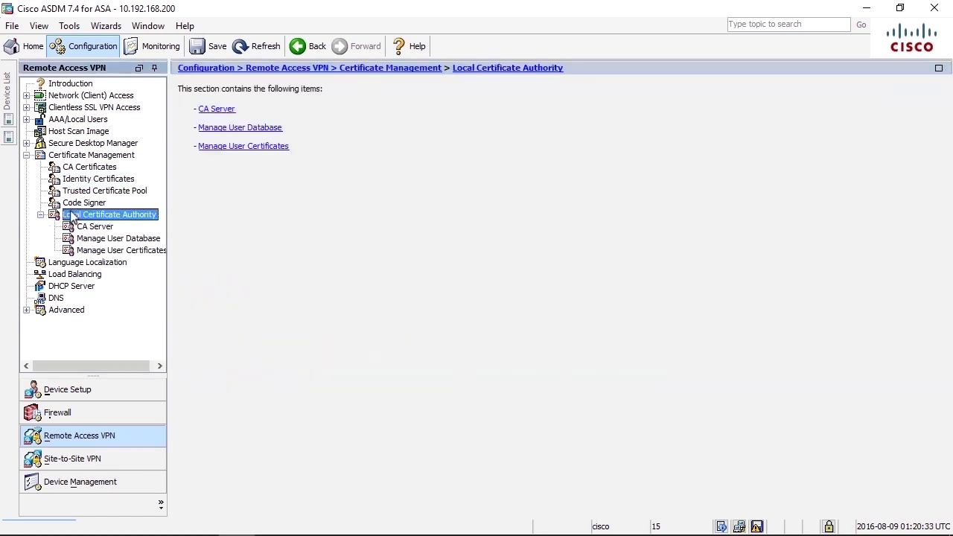